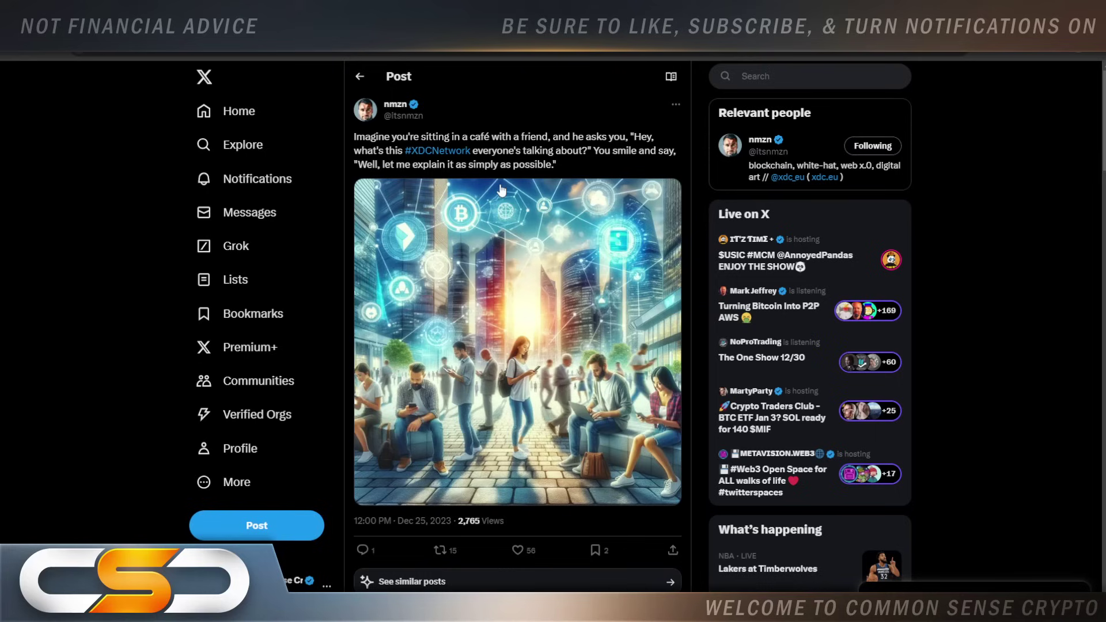
pyautogui.scroll(-4, 502, 188)
pyautogui.scroll(-4, 518, 225)
pyautogui.scroll(-4, 553, 260)
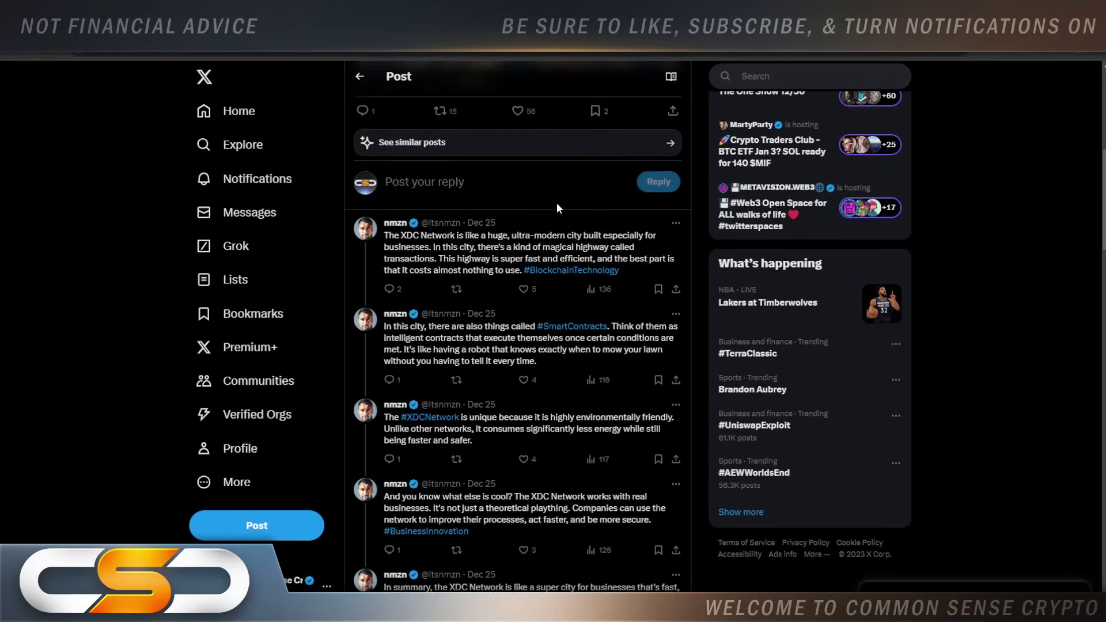
pyautogui.scroll(-2, 578, 309)
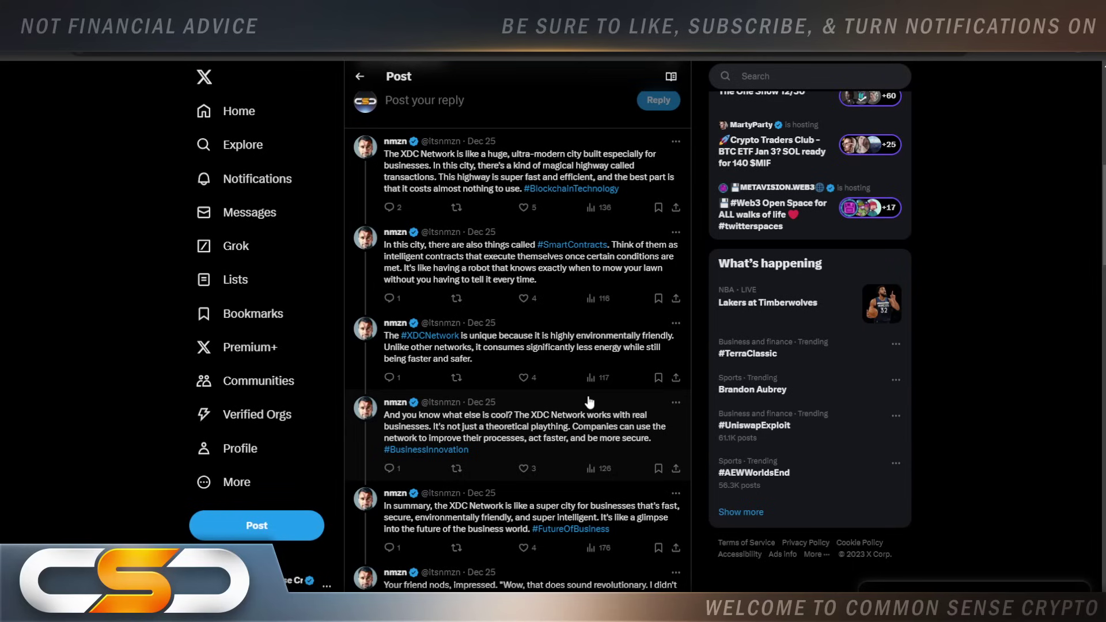
pyautogui.scroll(-3, 589, 402)
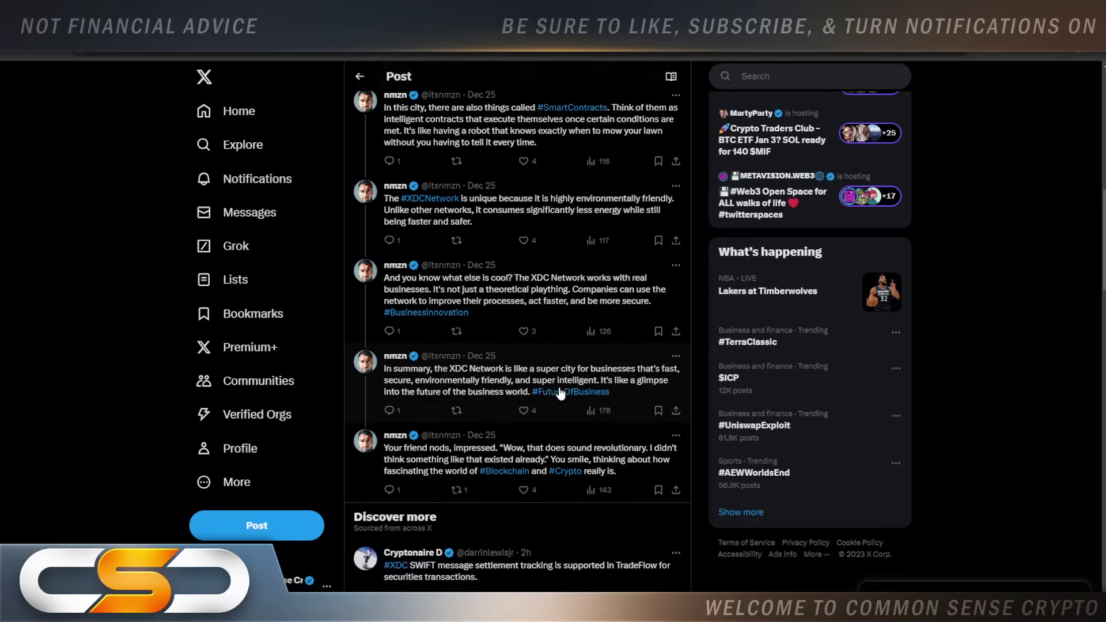
pyautogui.scroll(-3, 562, 393)
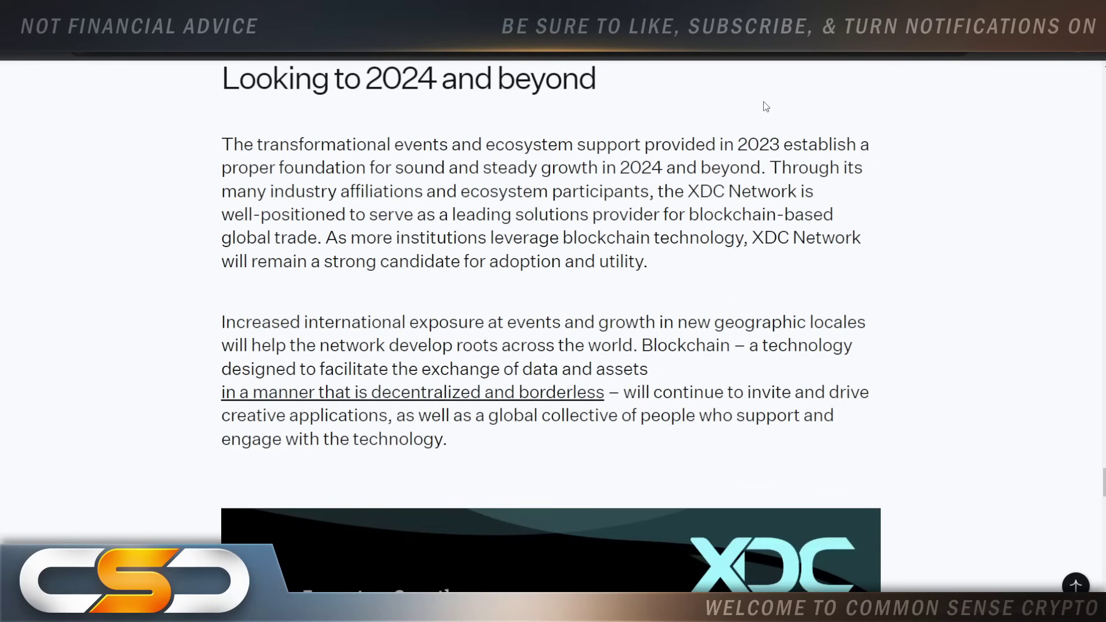
pyautogui.scroll(-2, 865, 281)
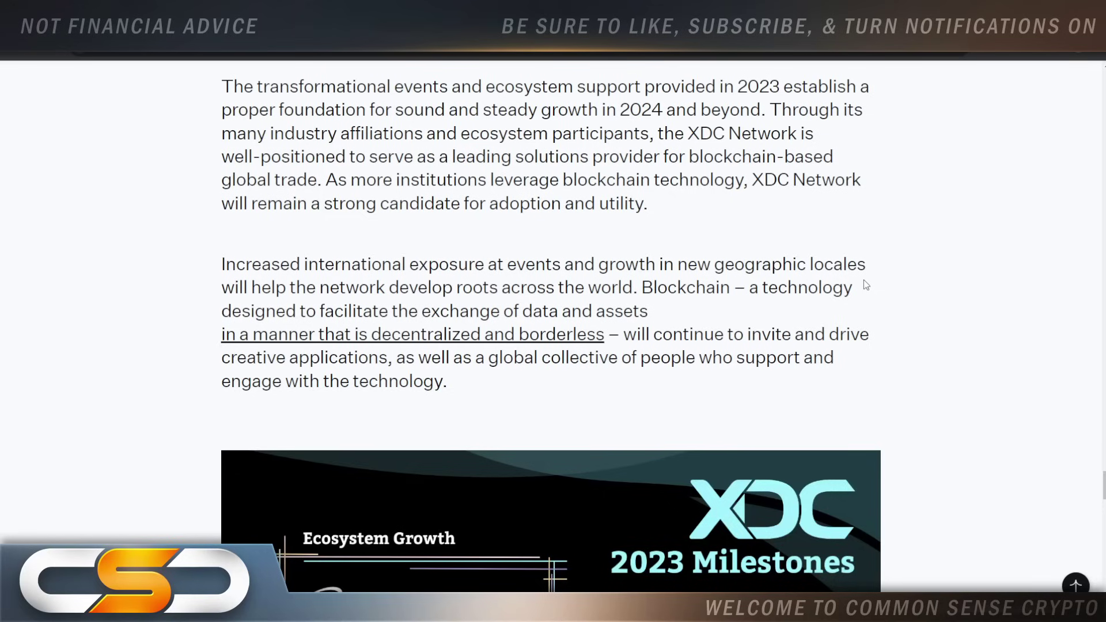
pyautogui.scroll(-2, 863, 279)
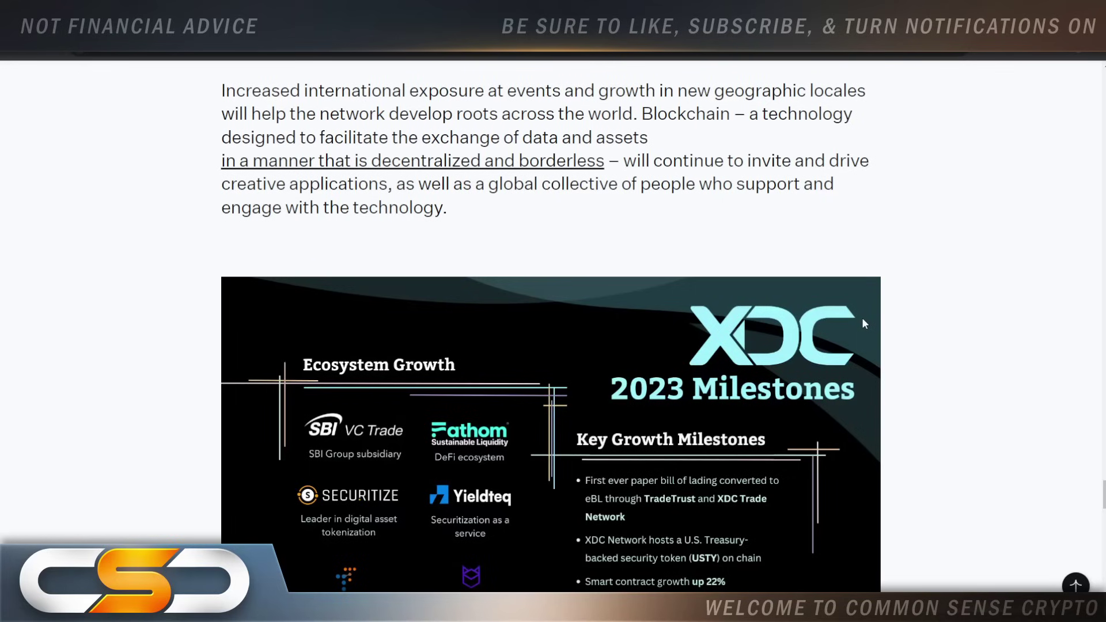
pyautogui.scroll(-1, 864, 323)
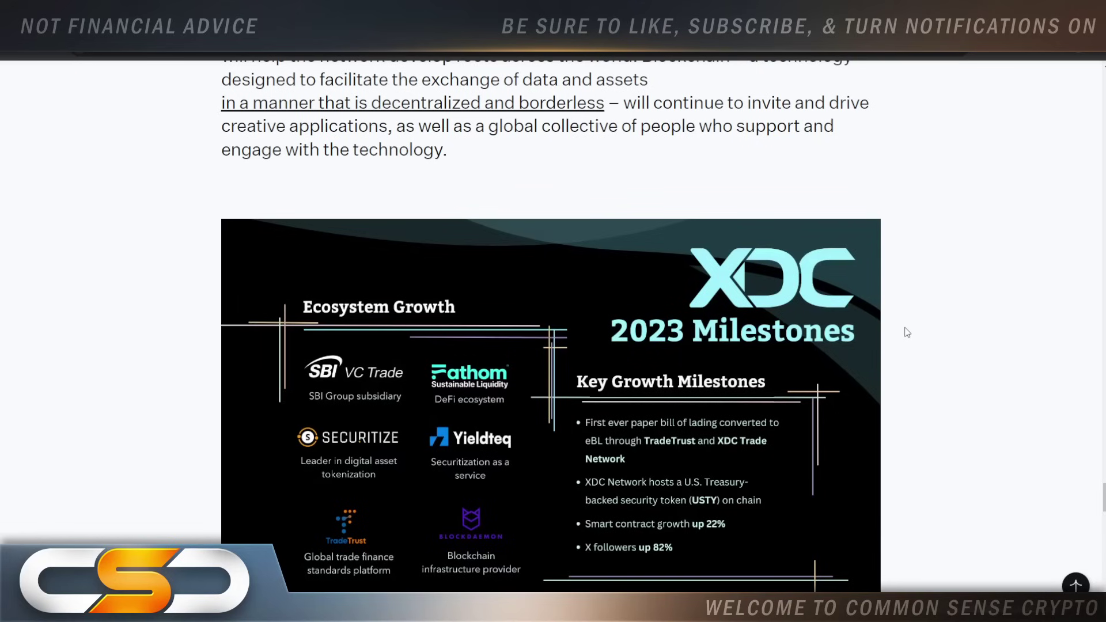
pyautogui.scroll(-2, 907, 332)
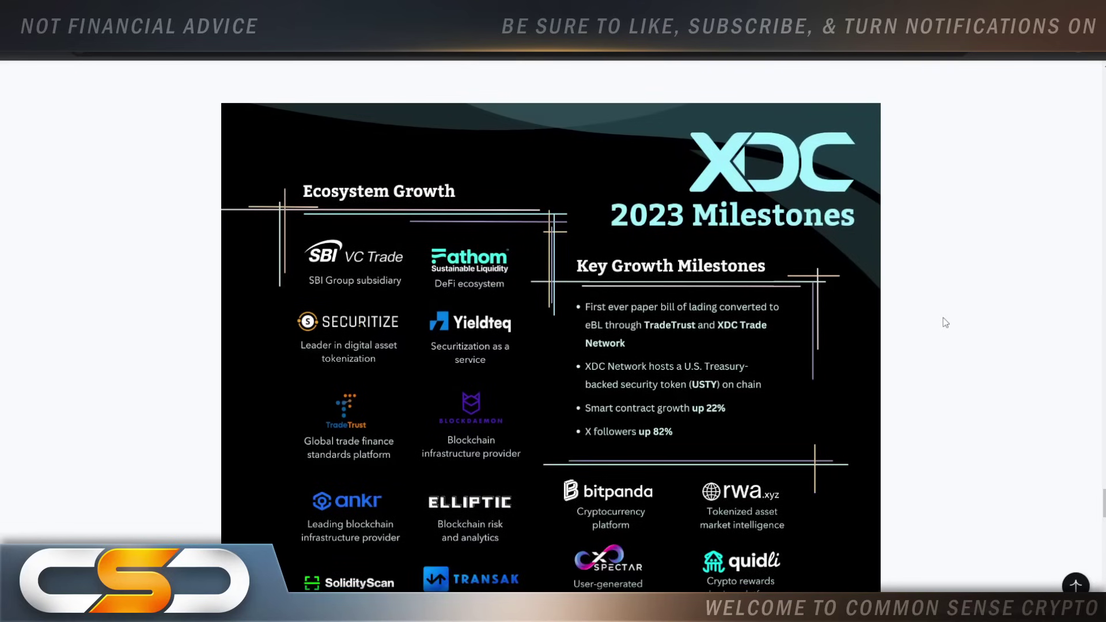
pyautogui.scroll(-1, 943, 317)
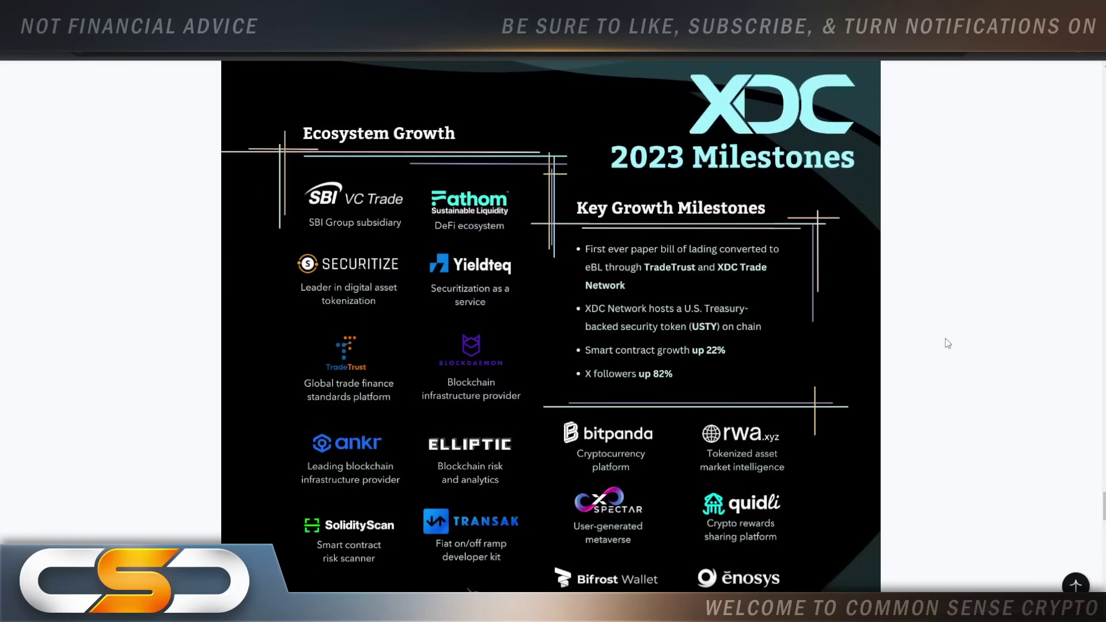